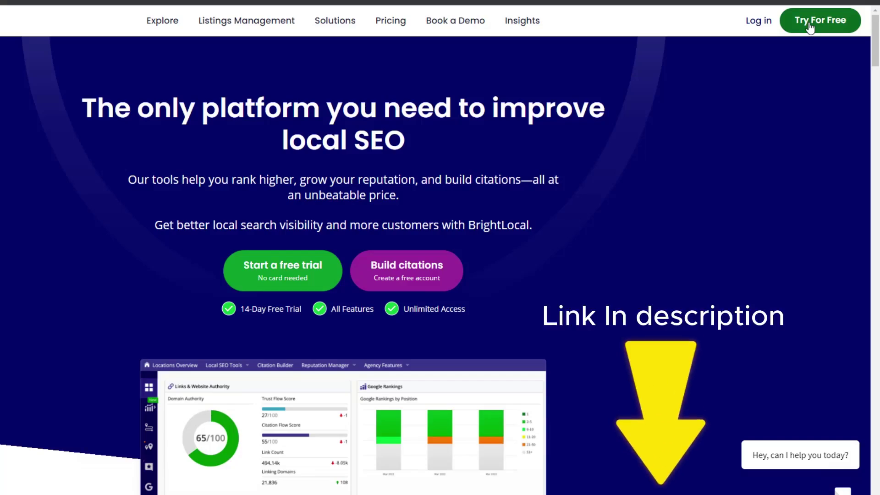
Sign up for a free trial as a Single Location Local Business and search for 'izzo electric'.
click(810, 27)
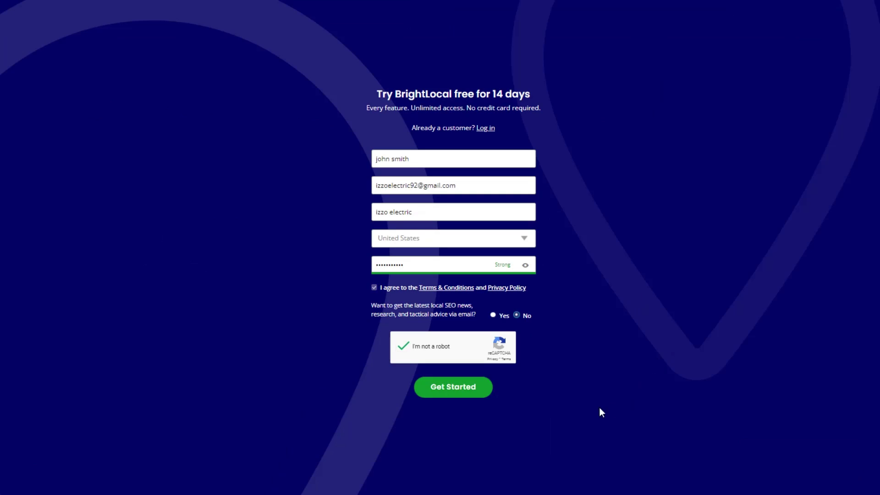
click(448, 387)
click(383, 308)
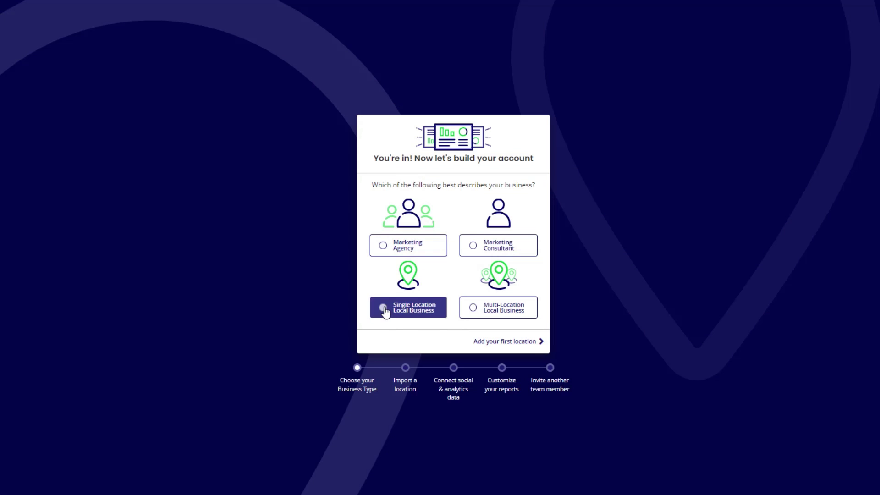
click(523, 340)
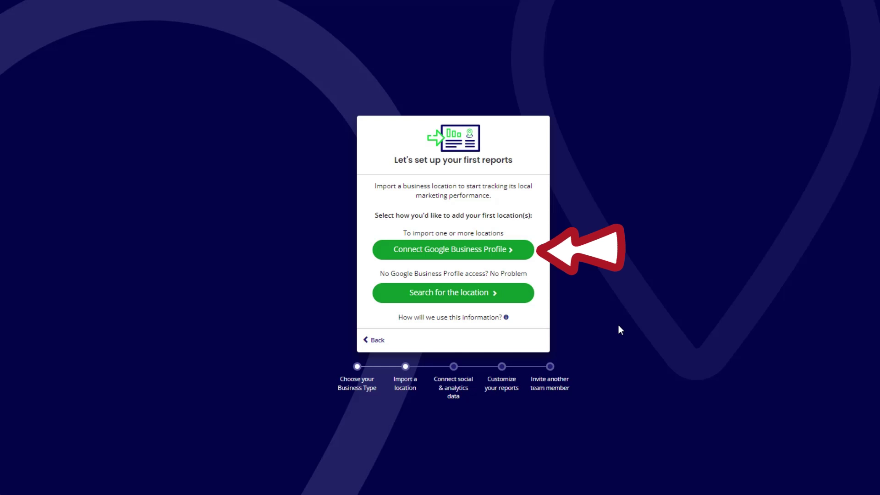
click(440, 293)
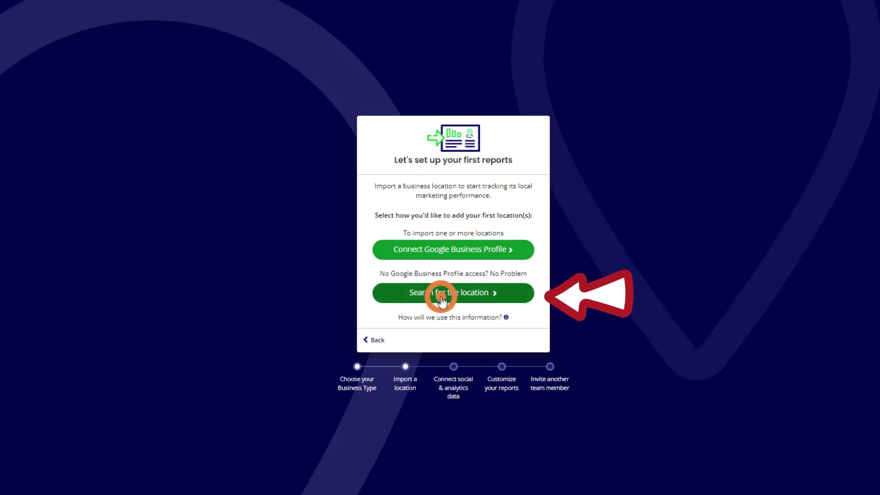
text(izzo electric)
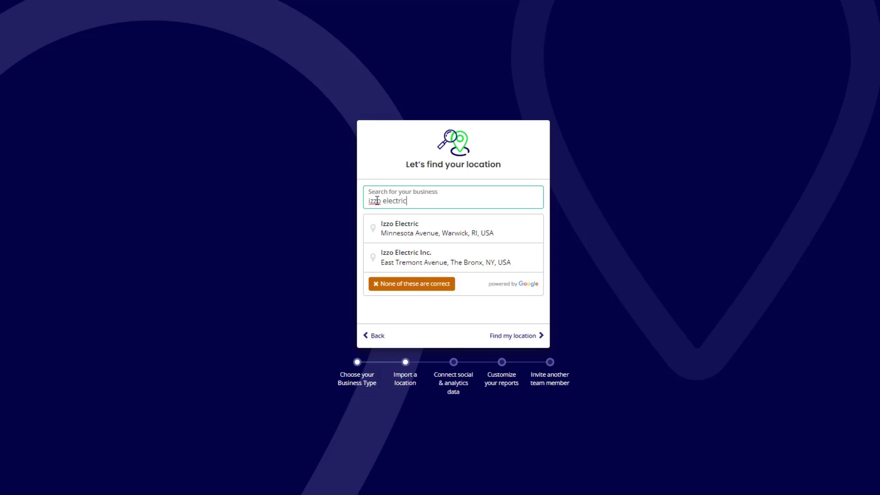
Enter izzo electric's business details manually, then skip the analytics and social account connections.
click(413, 285)
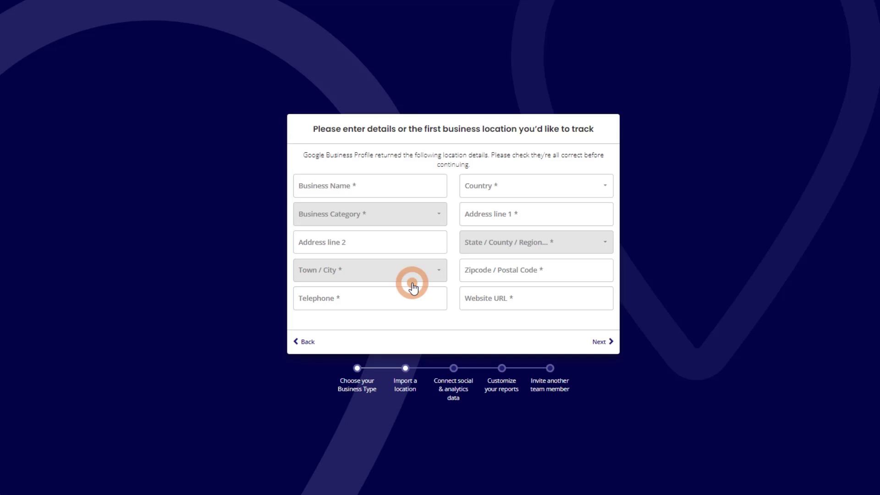
click(601, 342)
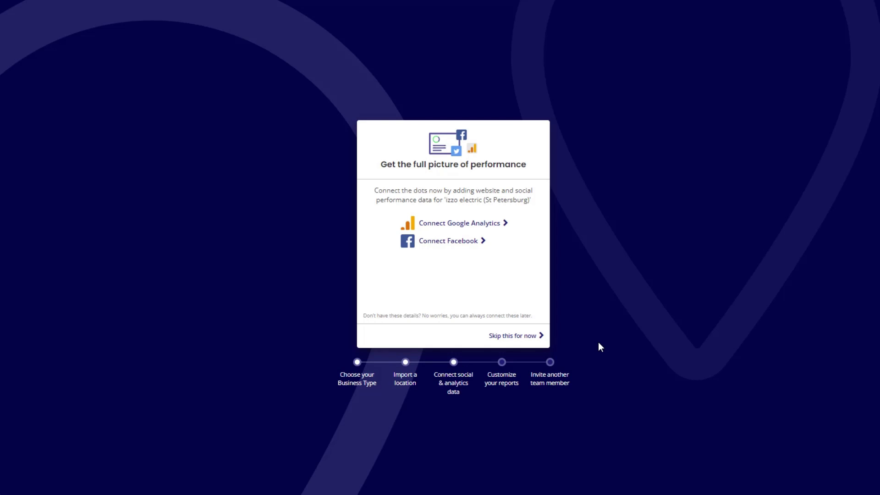
click(530, 340)
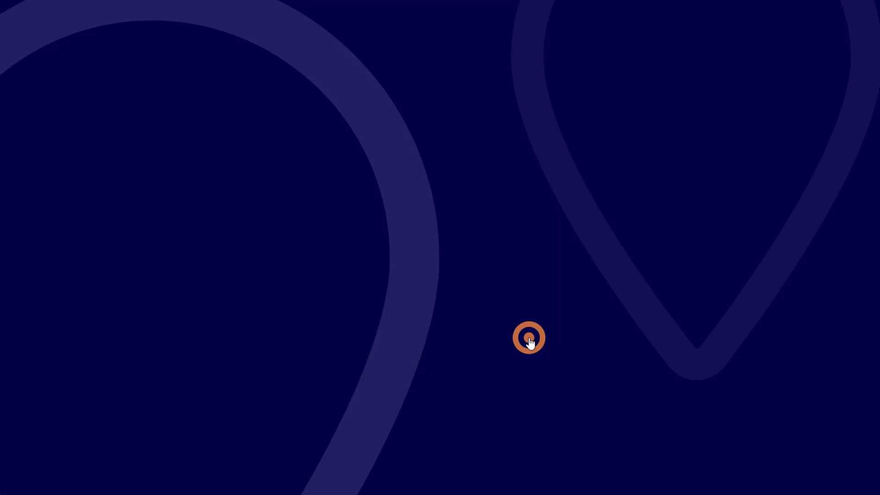
click(530, 339)
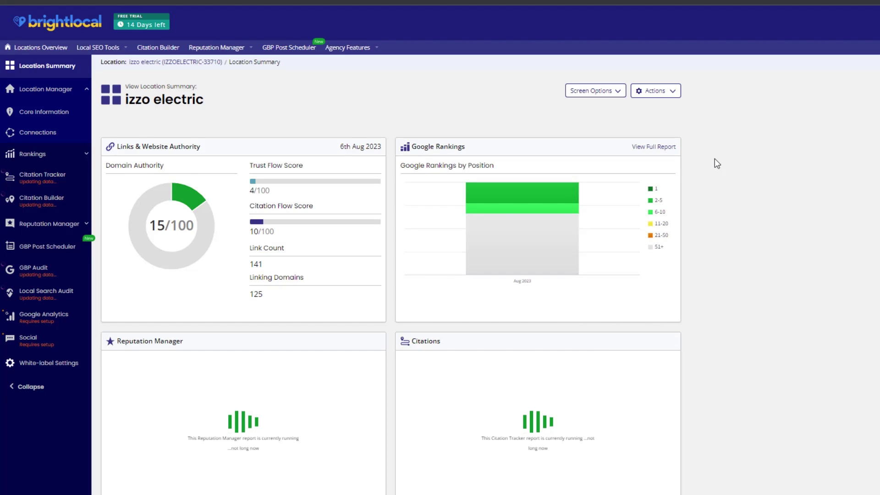
Go to Rankings > Local Search Grid for izzo electric and show the report actions.
click(71, 159)
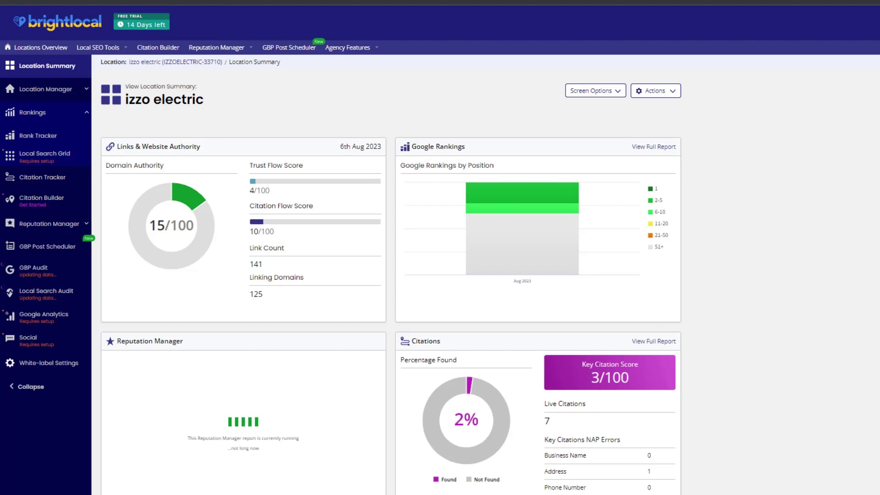
click(58, 157)
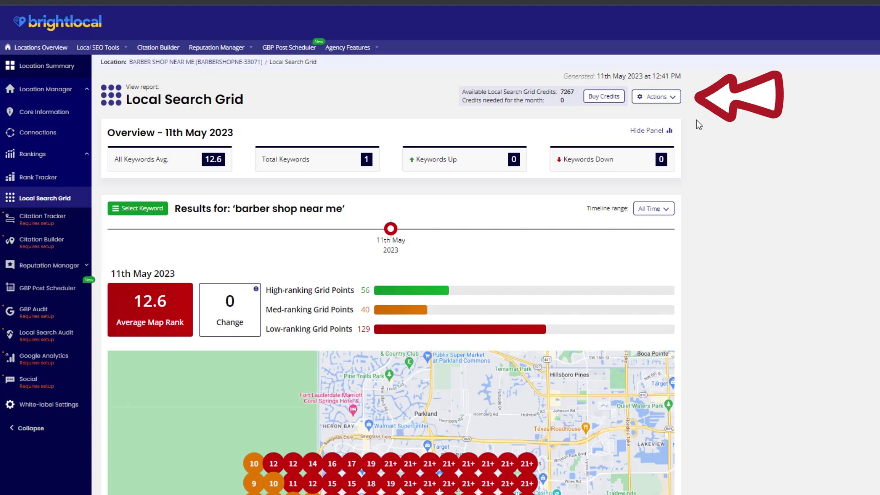
click(673, 99)
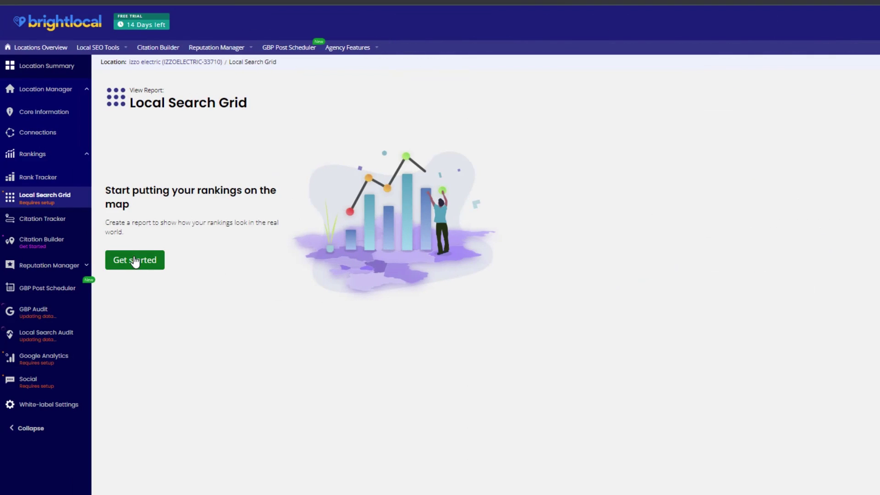
Start a new grid report, try searching 'izzo elect', then switch to locating by Google Maps URL.
click(135, 260)
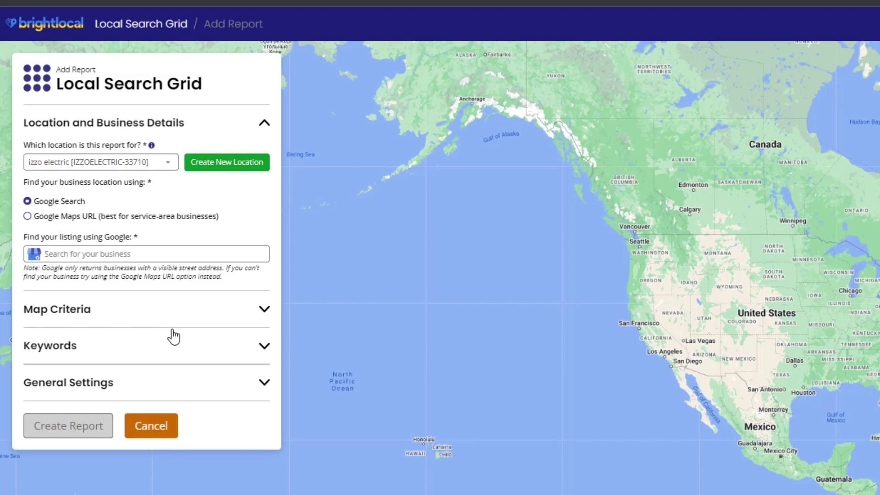
click(75, 255)
text(izzo)
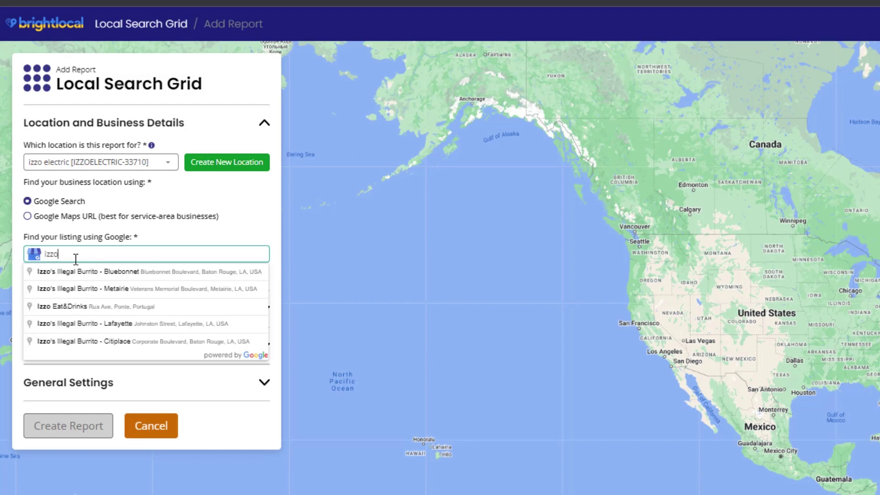
text( elec)
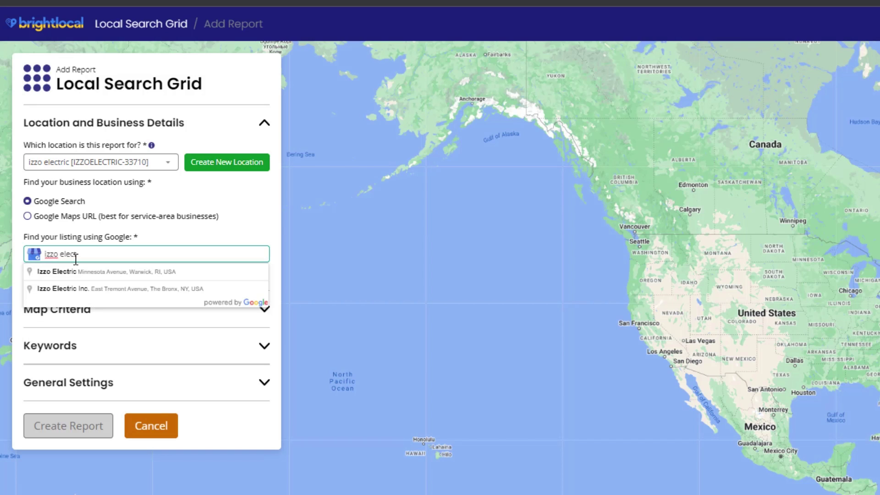
text(t)
click(28, 216)
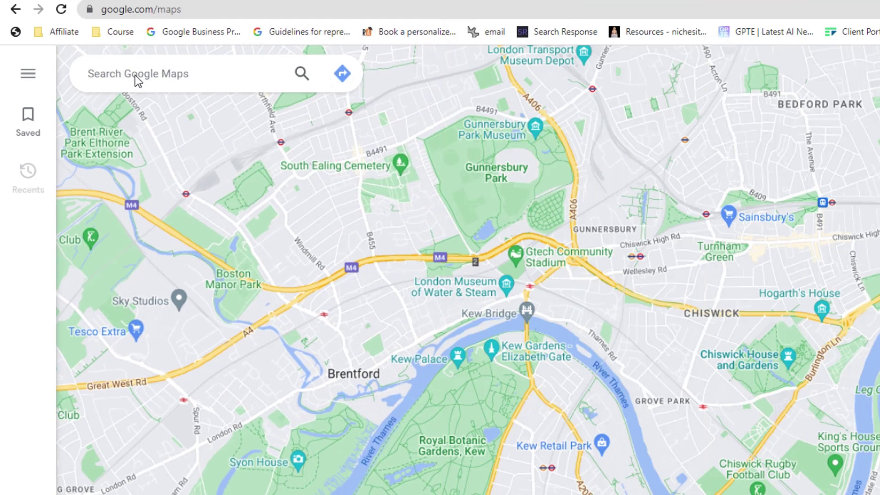
Search Google Maps for 'izzo electric inc florida' and copy the Izzo Electric Inc. page URL.
click(135, 75)
text(izzo electric)
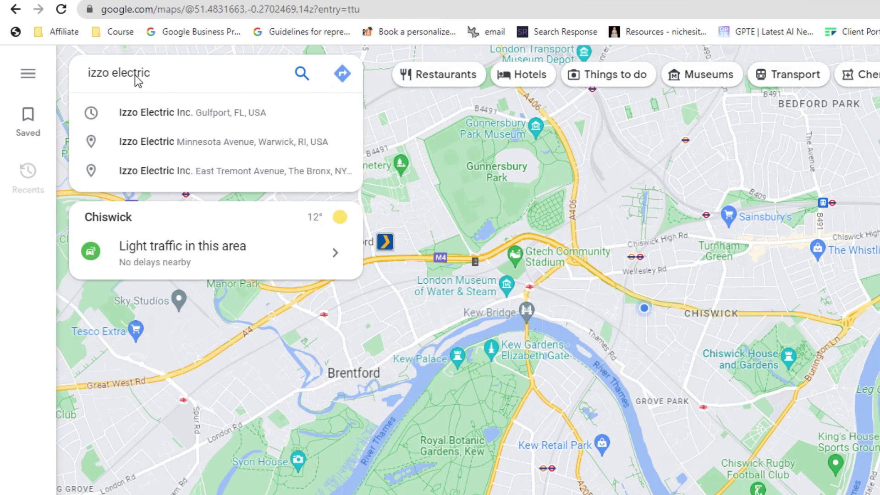
text( inc florida)
key(Return)
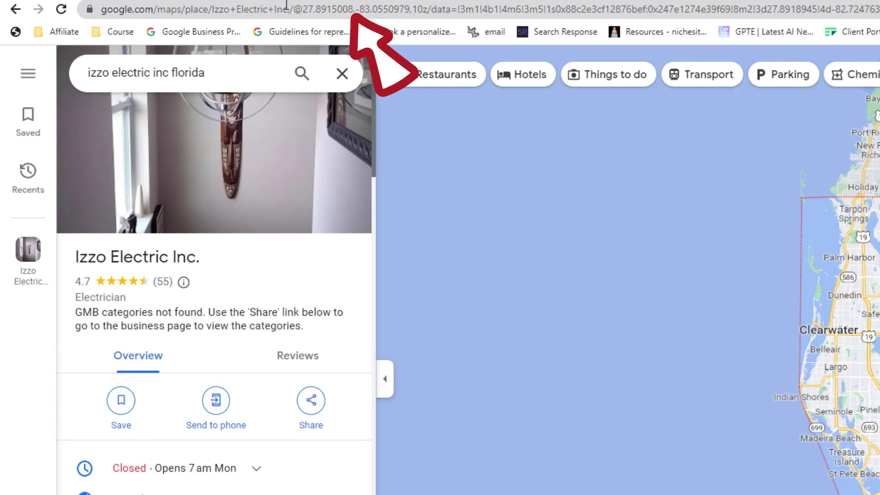
click(286, 5)
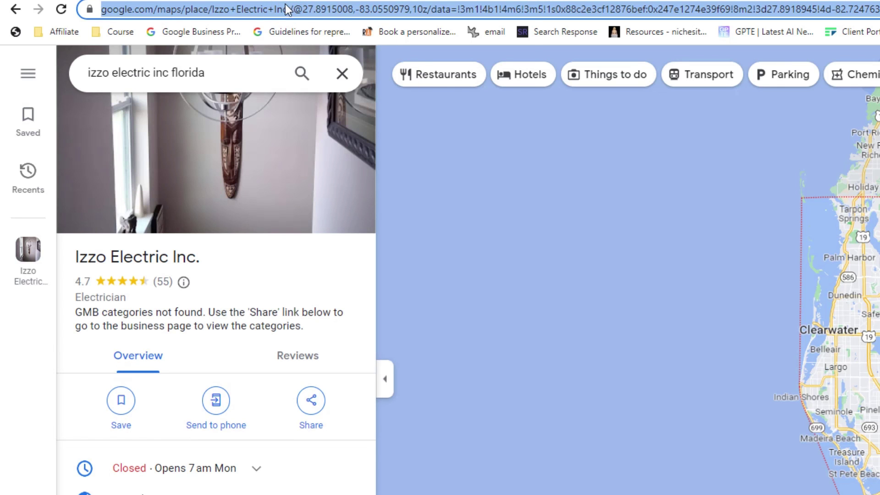
right_click(286, 4)
click(334, 104)
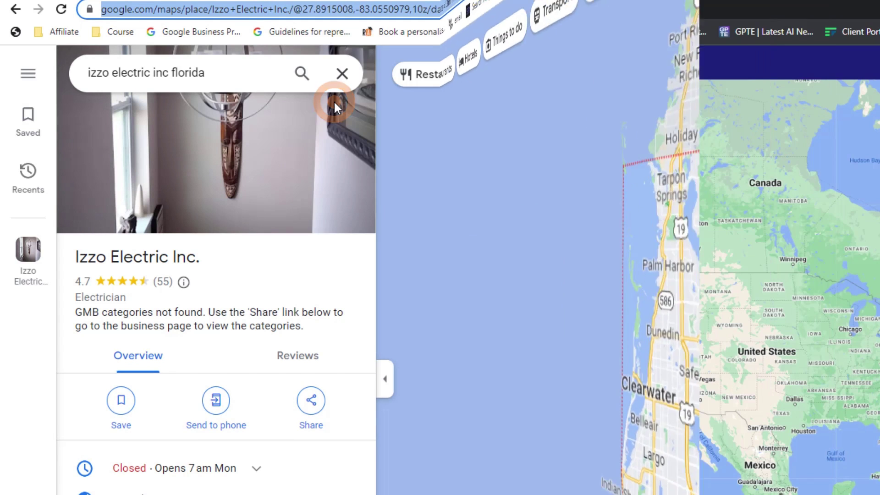
click(71, 297)
Paste the Maps URL, find the Izzo Electric Inc. listing, and expand Map Criteria.
right_click(70, 297)
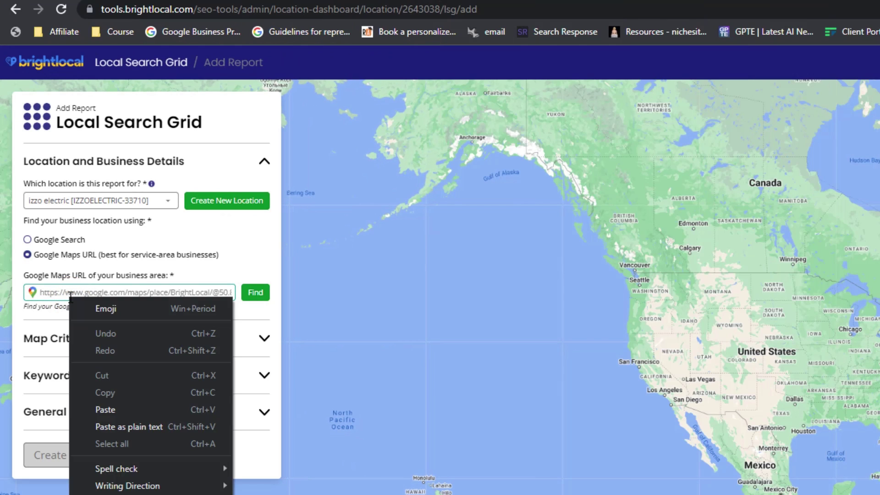
click(129, 414)
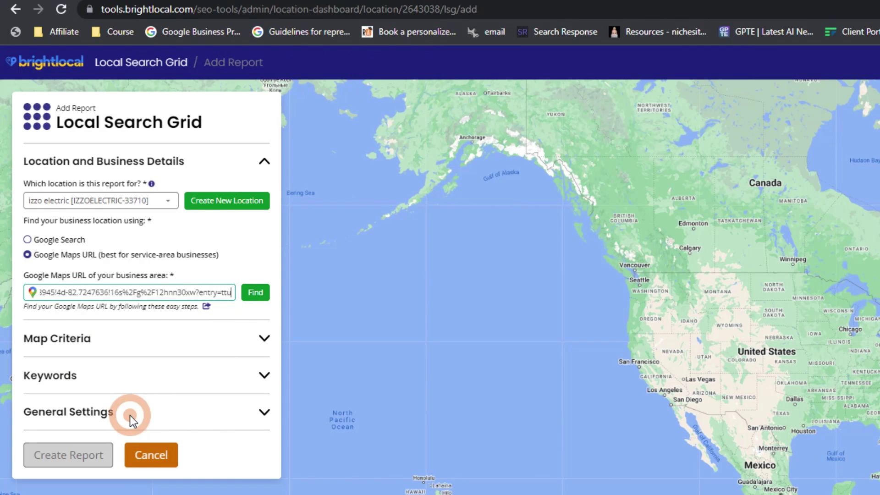
click(251, 297)
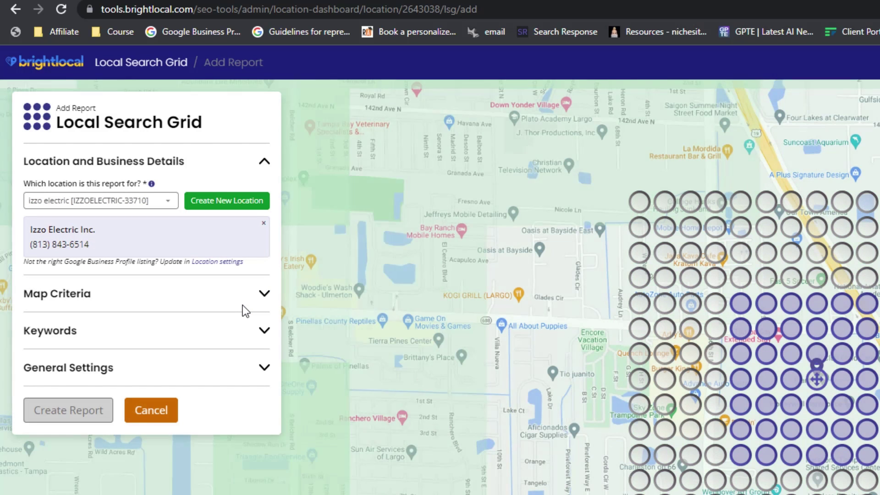
click(264, 294)
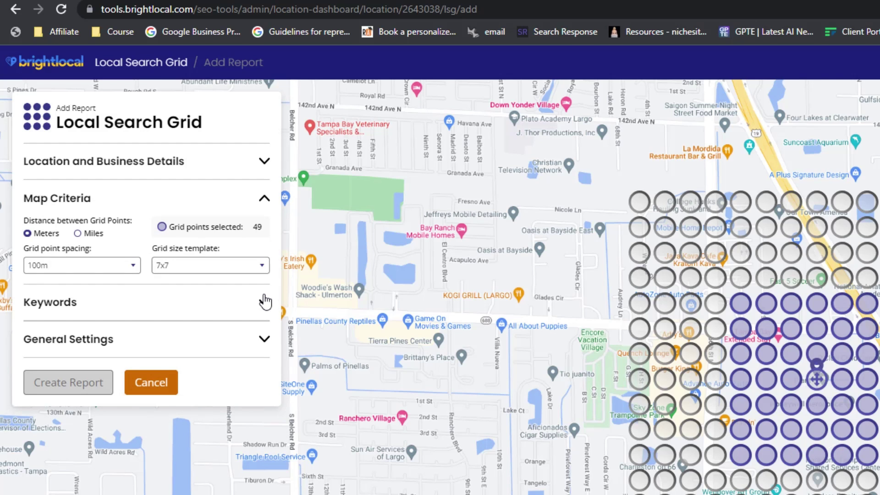
Set grid point spacing to 1km and the grid size template to 15x15 (225 points).
click(122, 268)
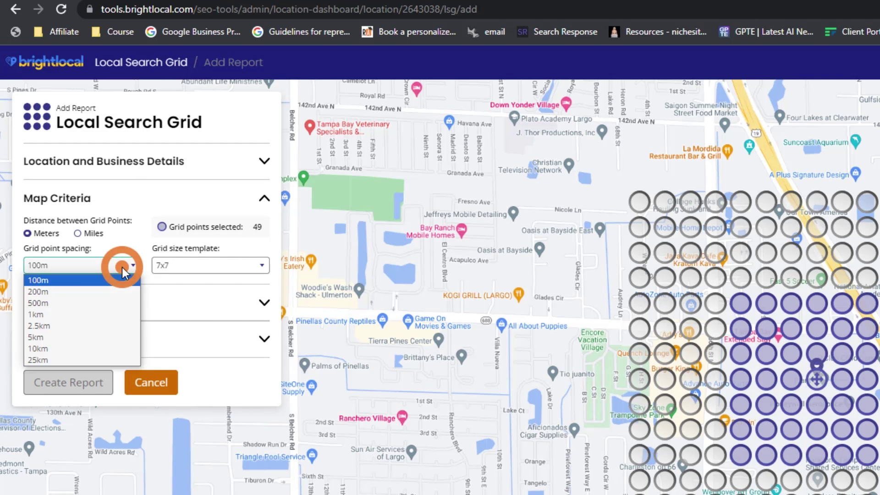
click(86, 316)
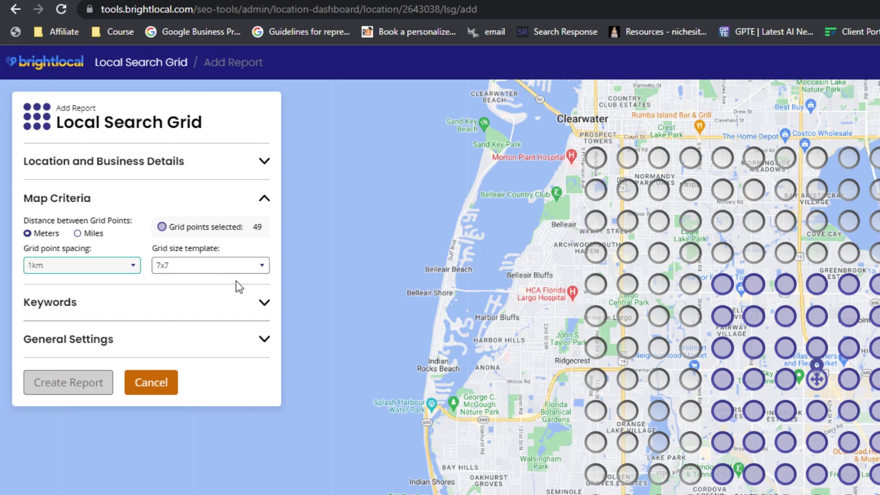
click(252, 265)
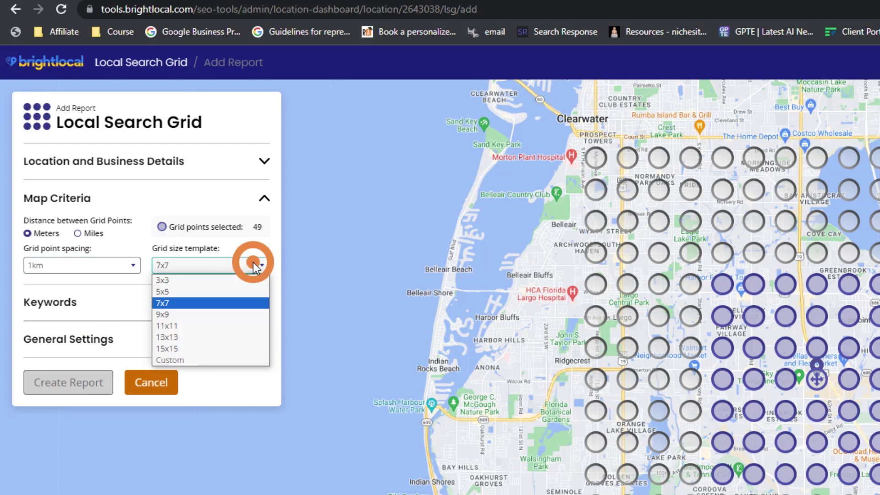
click(211, 347)
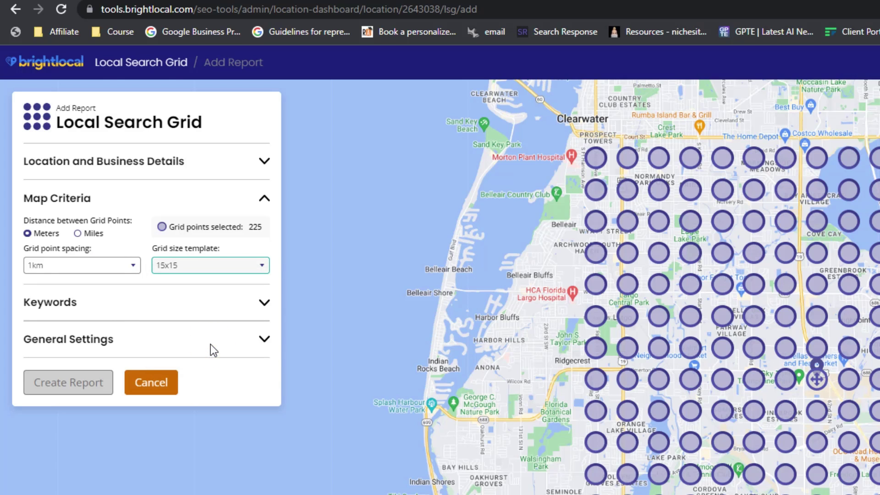
click(255, 304)
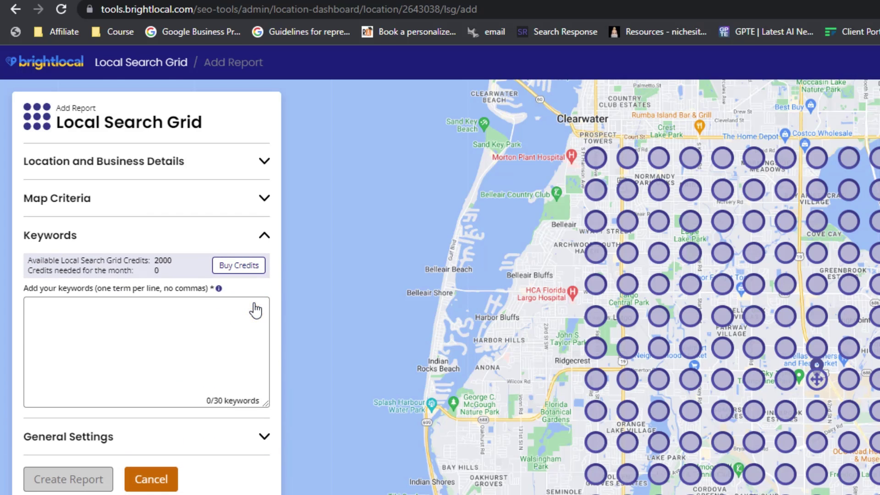
click(119, 308)
Enter keywords 'electrician near me', 'emergency electrician near me' and 'electrician st petersburg'.
text(electrician near me)
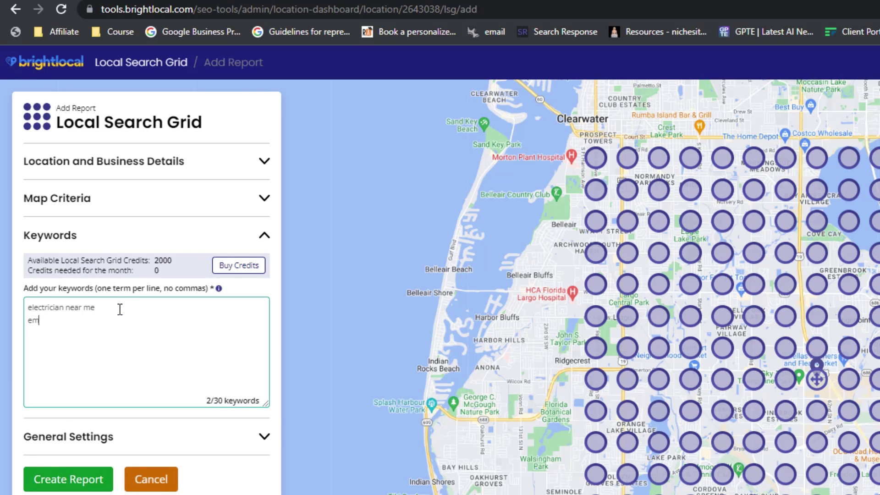
text(rgency electrician near me elect)
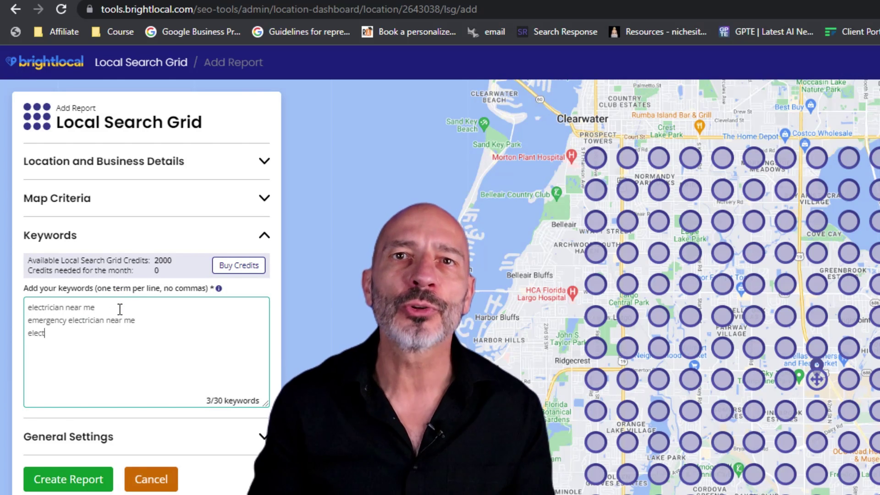
text(rician st petersburg)
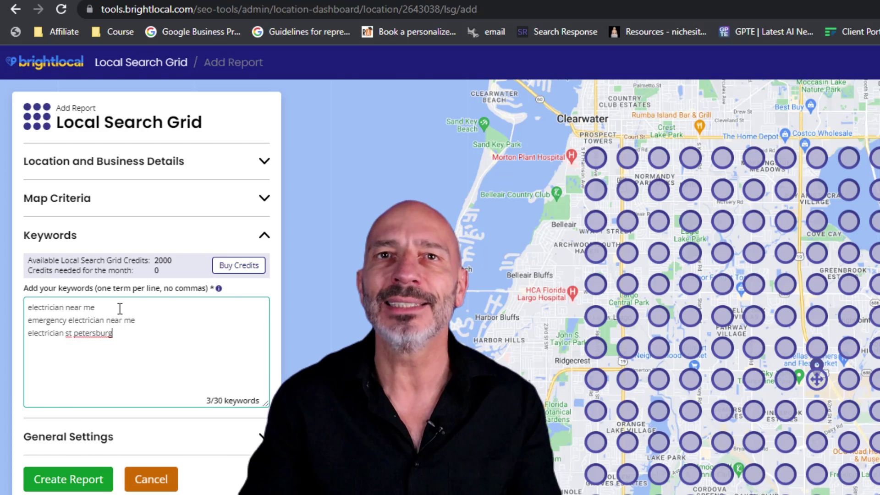
Expand General Settings for the report name, frequency and email notifications.
click(263, 436)
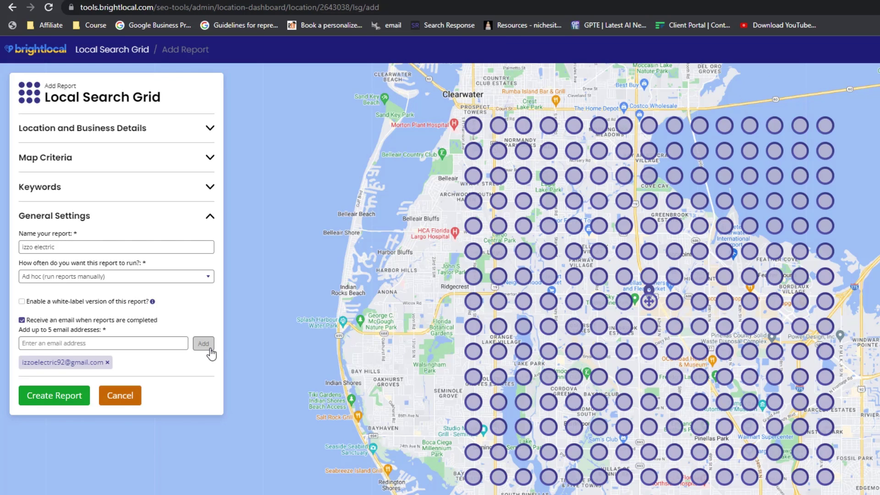
Deselect the grid points over the bay in the top two rows.
click(674, 136)
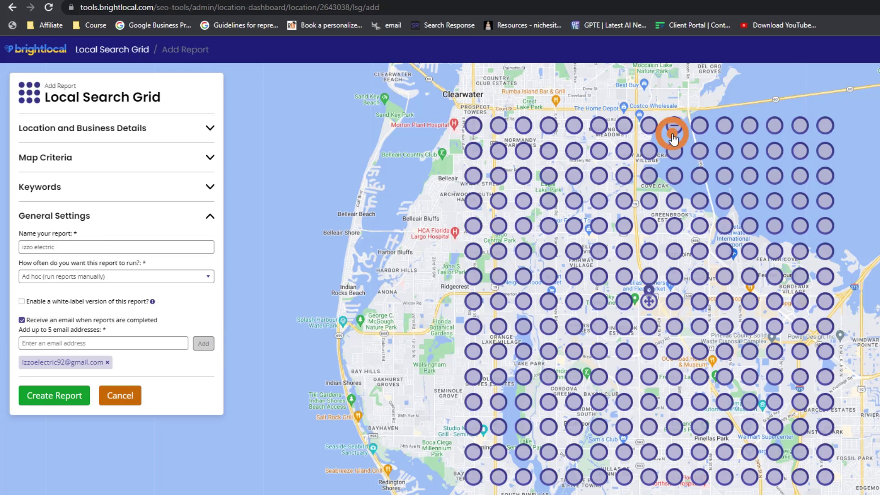
click(699, 129)
click(724, 127)
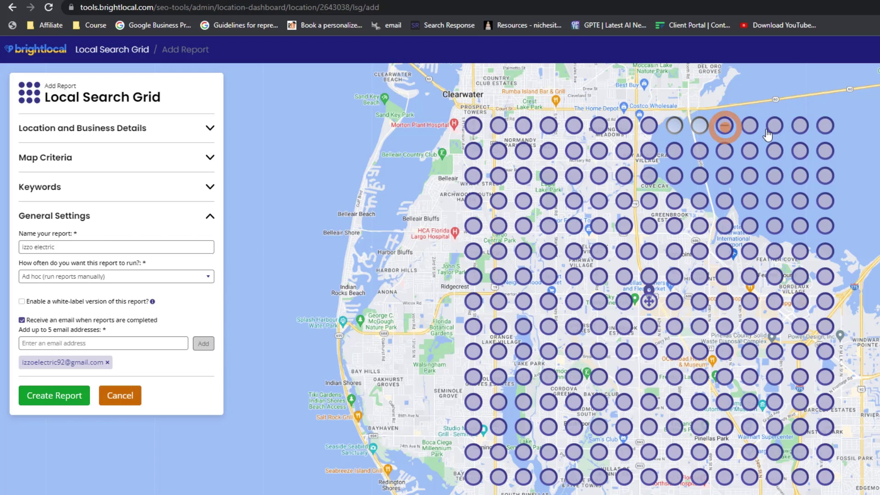
click(750, 127)
click(775, 128)
click(800, 127)
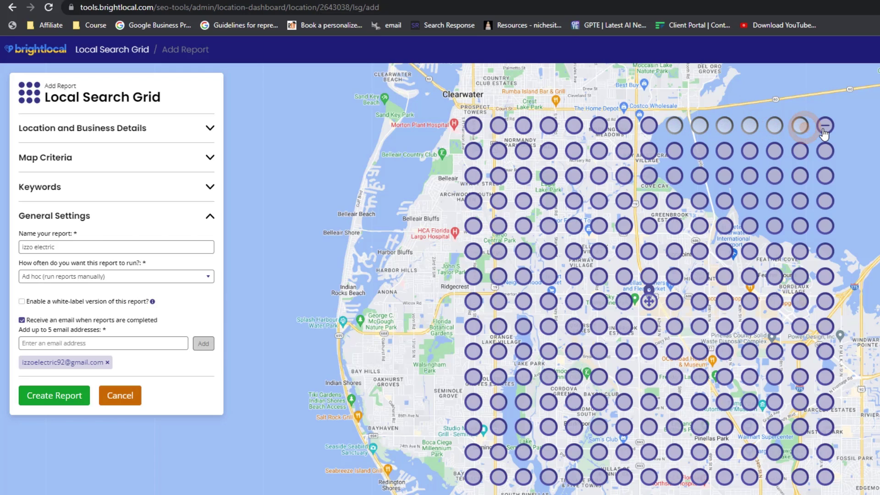
click(826, 126)
click(825, 150)
click(800, 150)
click(775, 149)
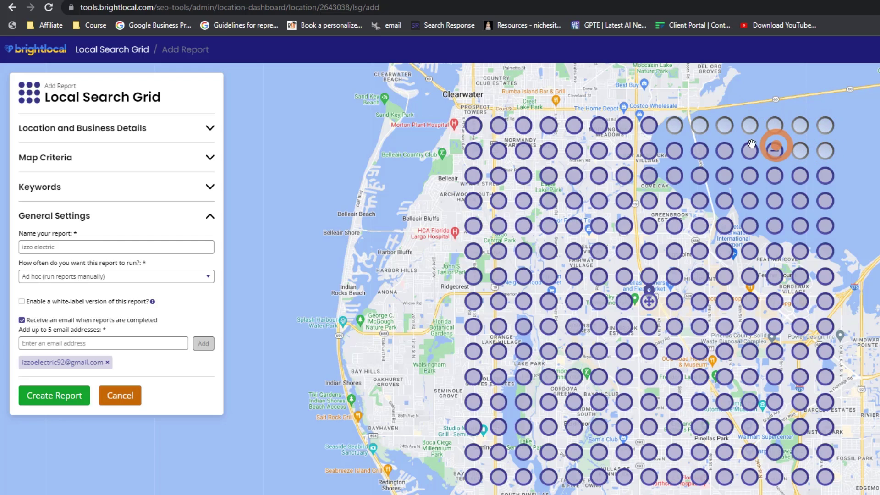
click(750, 149)
click(724, 151)
click(700, 151)
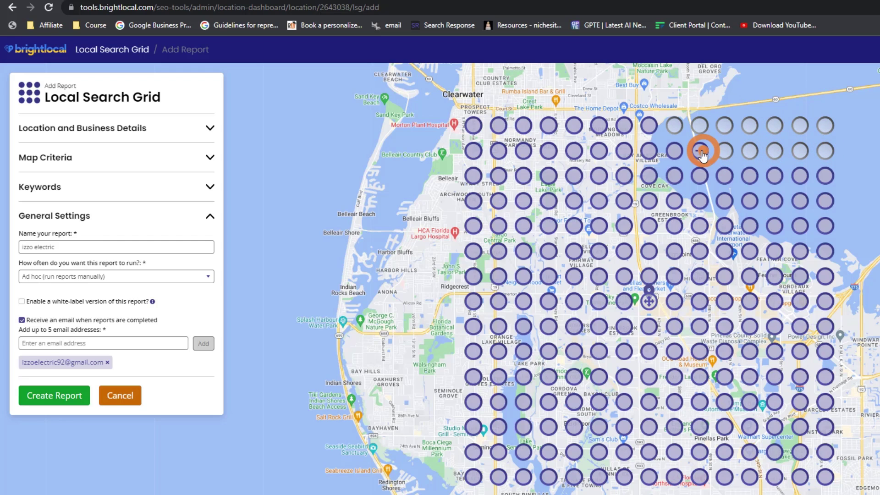
click(675, 151)
Deselect the remaining water points in rows three to six and create the report.
click(675, 176)
click(699, 178)
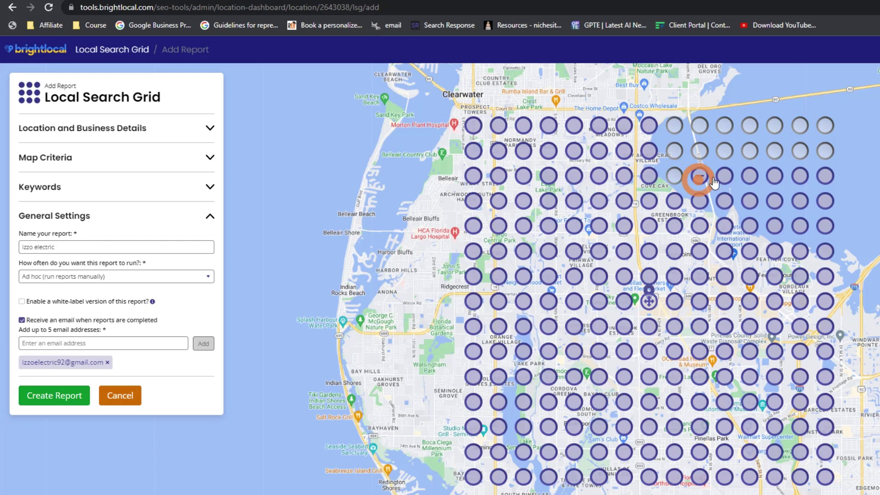
click(724, 176)
click(749, 176)
click(775, 176)
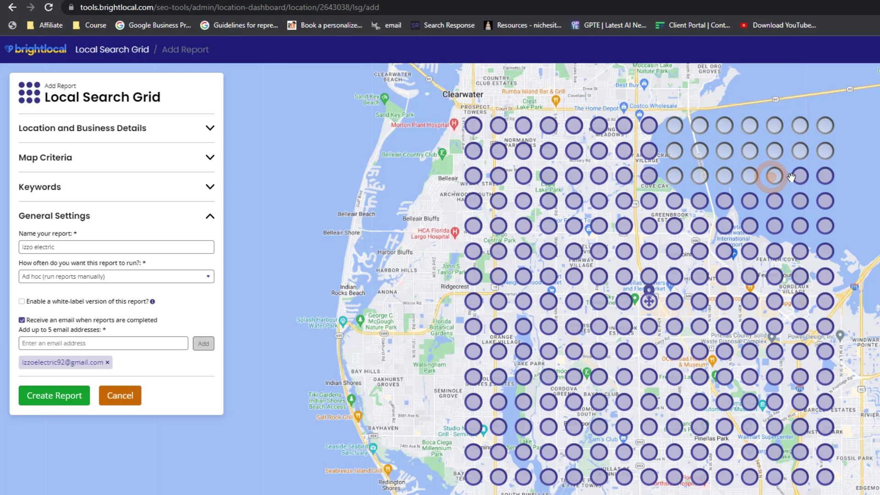
click(800, 176)
click(825, 176)
click(825, 202)
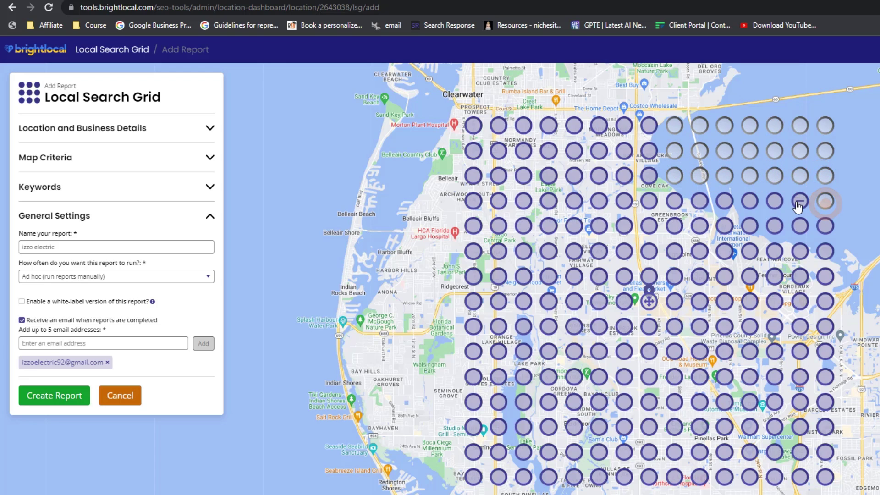
click(801, 201)
click(826, 250)
click(775, 202)
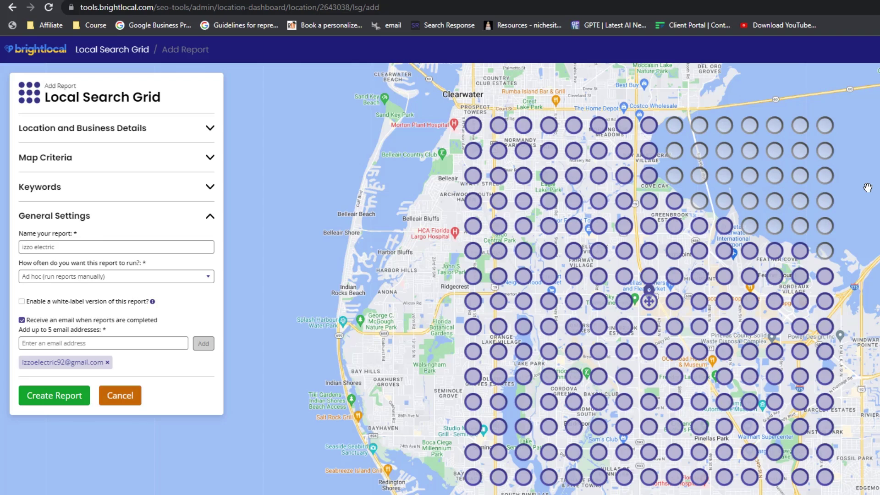
click(55, 396)
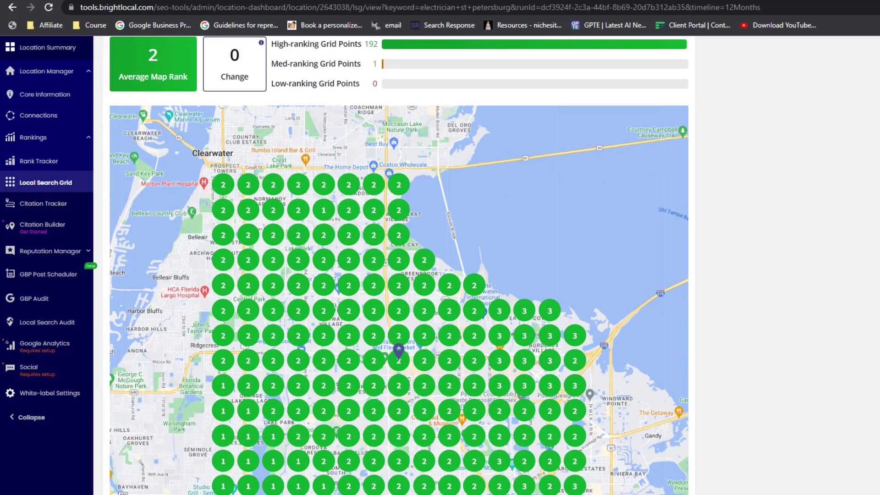
Scroll through the Overview and grid map for 'electrician st petersburg', averaging map rank 2.
scroll(399, 266, up, 1)
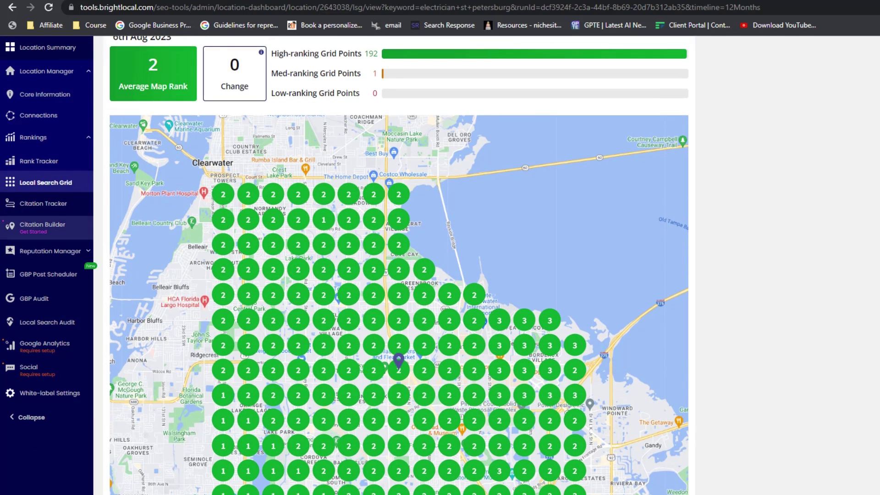
scroll(398, 266, up, 3)
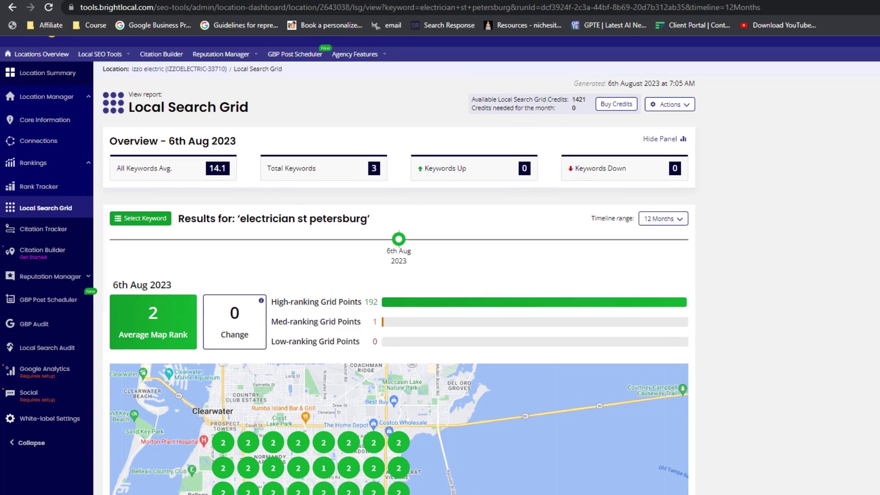
scroll(399, 266, down, 2)
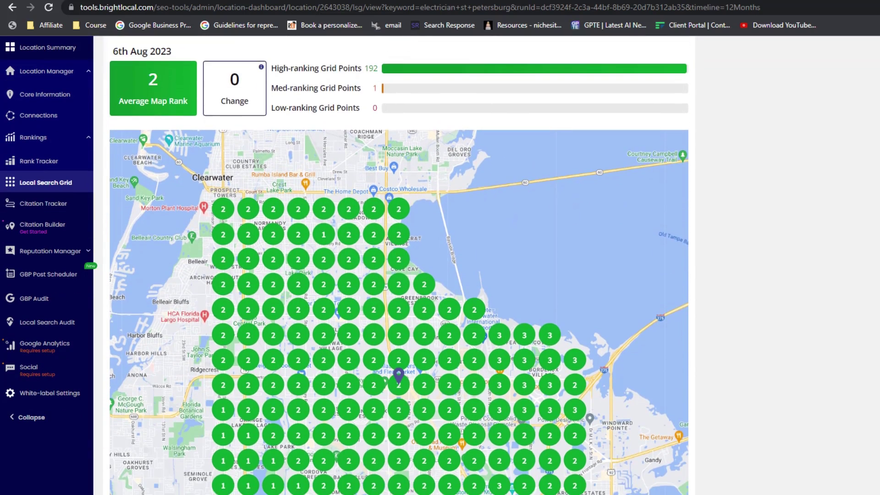
scroll(399, 266, up, 1)
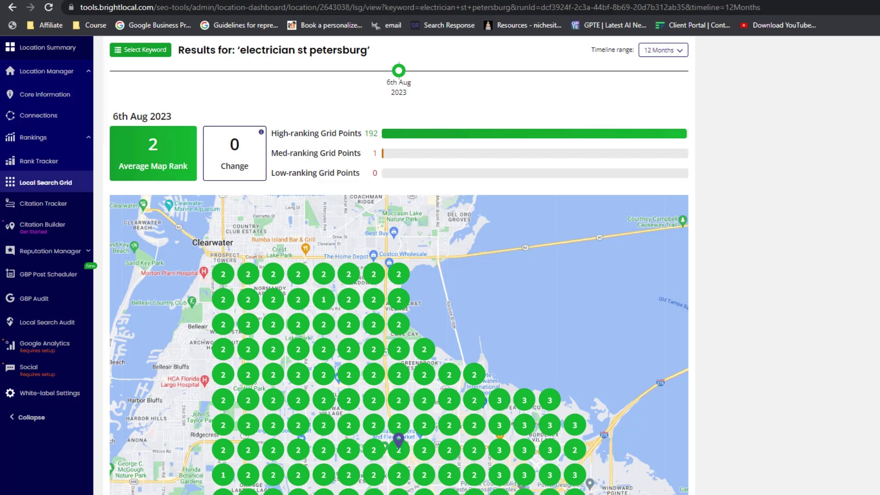
scroll(734, 385, down, 2)
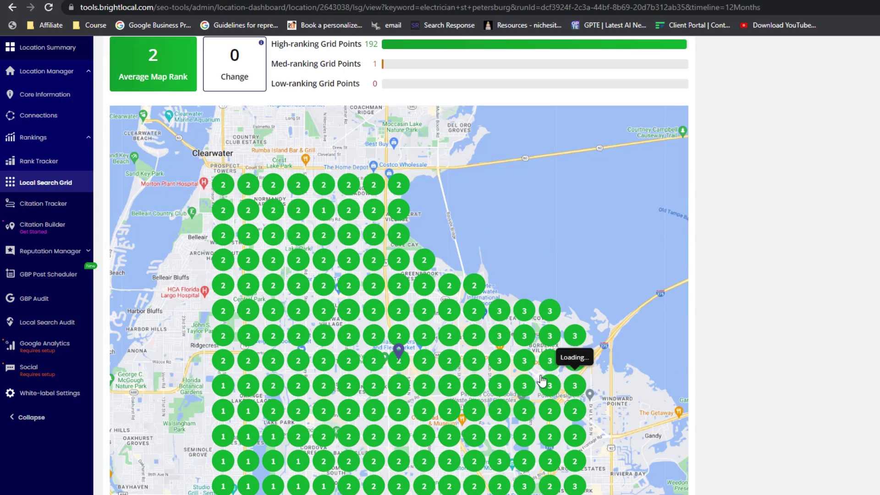
click(500, 365)
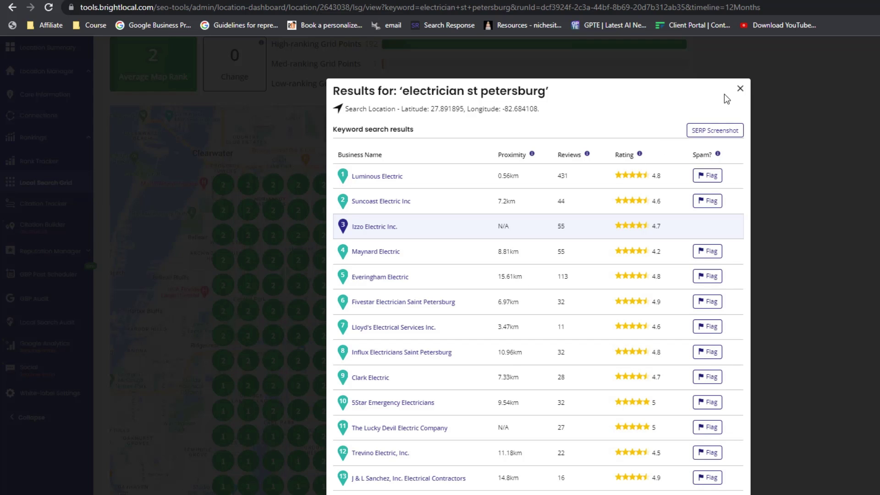
click(740, 89)
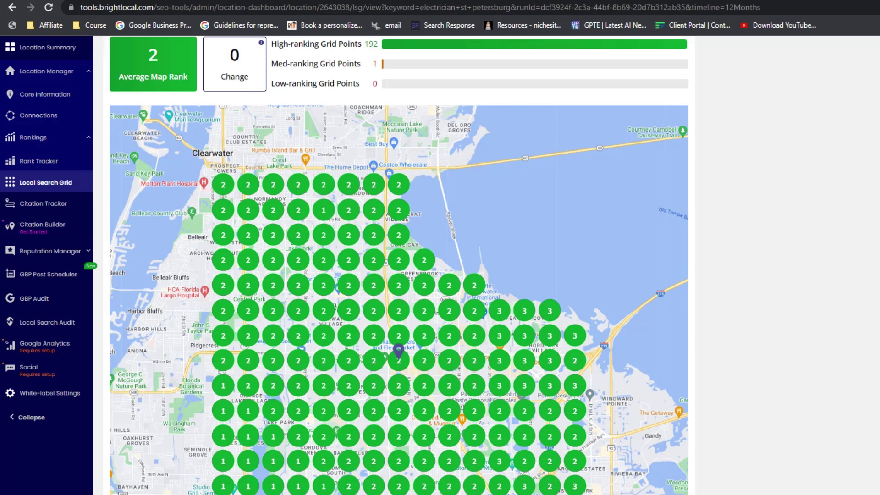
Switch the report to the 'electrician near me' keyword and review its grid map (average rank 19.3).
scroll(398, 266, up, 3)
scroll(399, 265, up, 4)
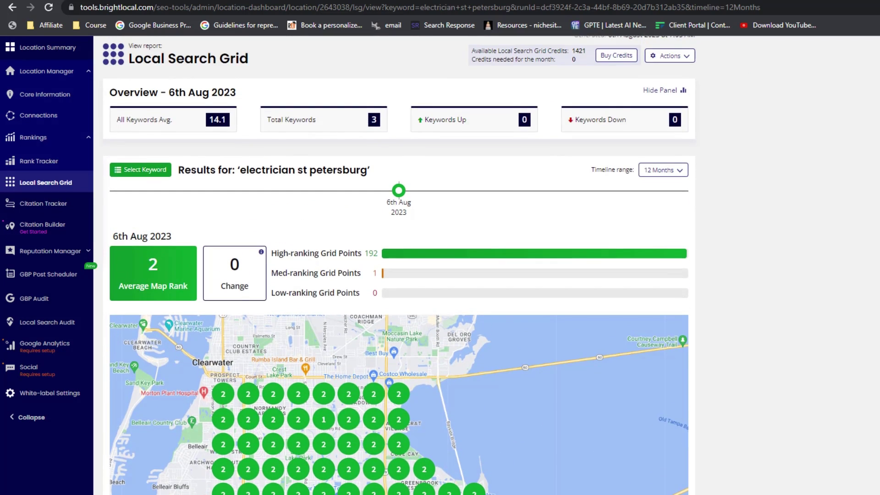
scroll(399, 266, up, 1)
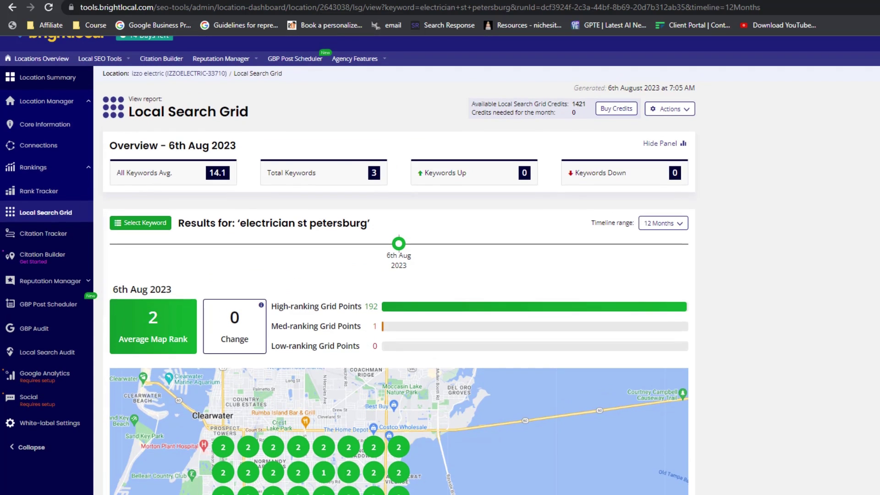
click(140, 222)
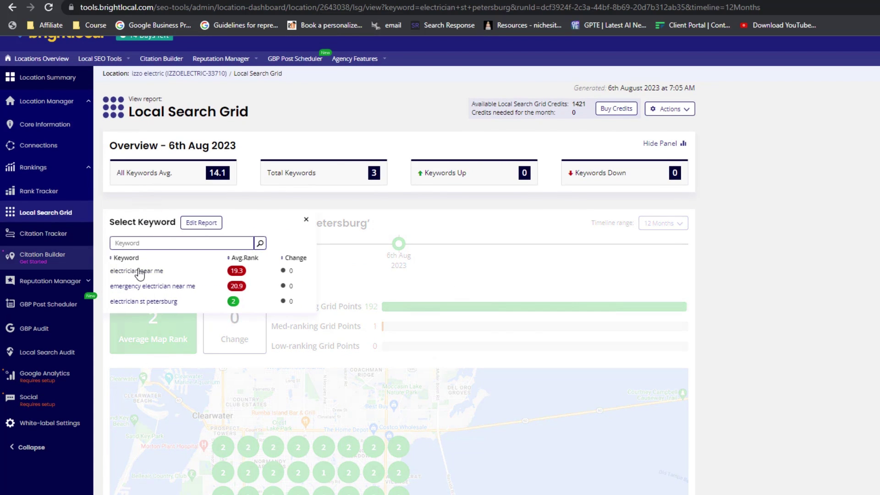
click(139, 272)
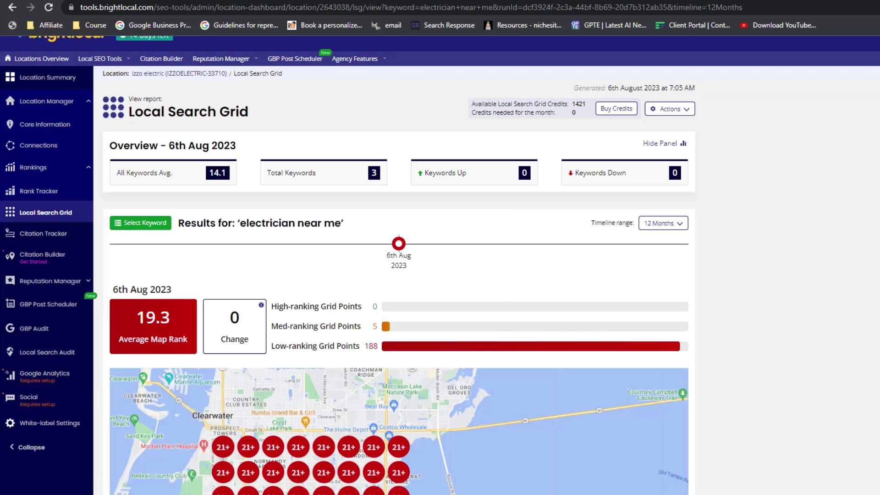
scroll(509, 365, down, 3)
scroll(399, 312, down, 3)
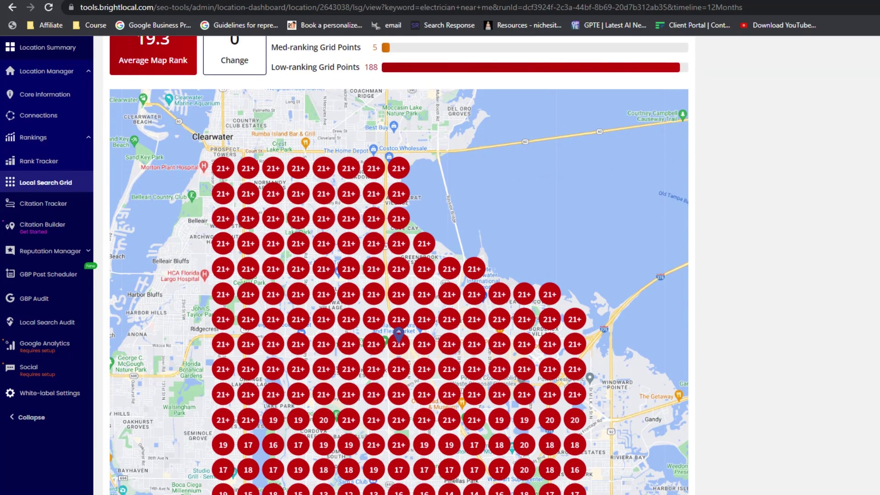
scroll(399, 294, up, 7)
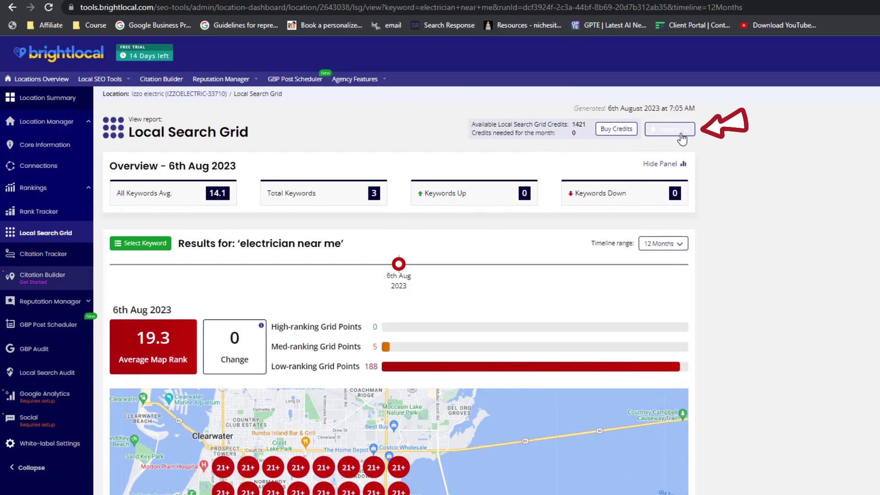
Open the Edit Report form for the 'plumber near me' grid from the report's Actions menu.
click(681, 133)
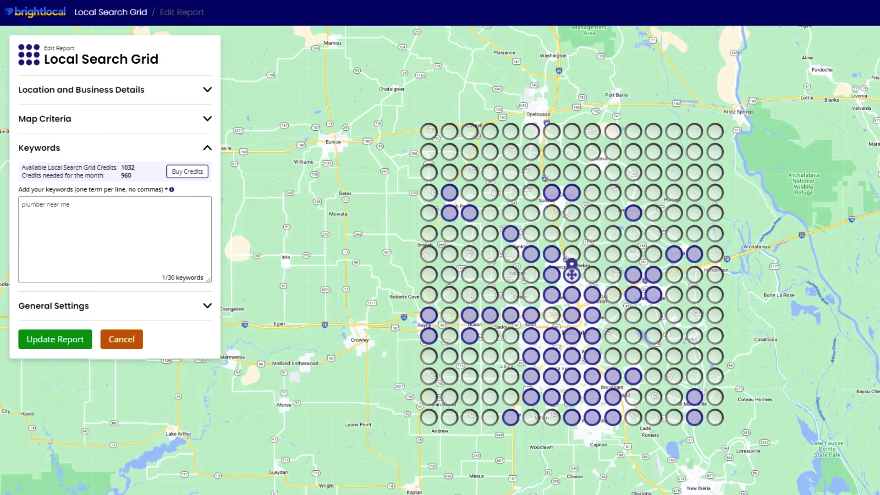
Update the 'plumber near me' report to generate its ranked results map.
click(56, 342)
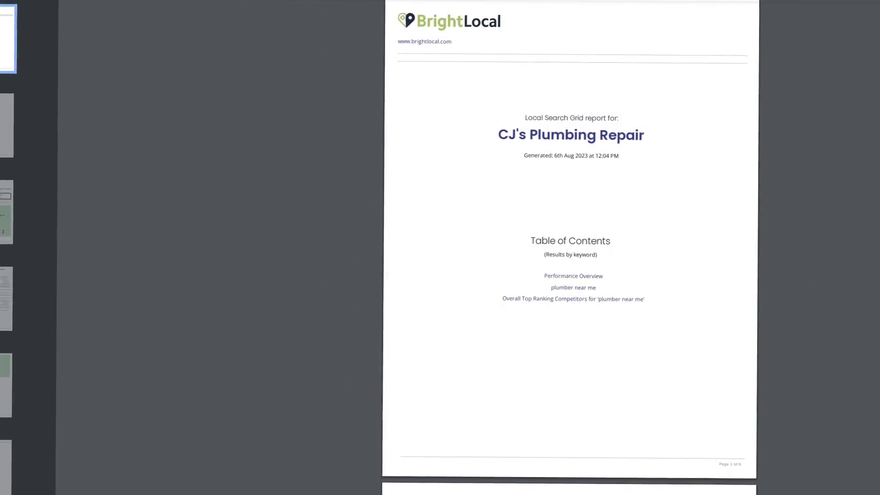
scroll(570, 248, down, 10)
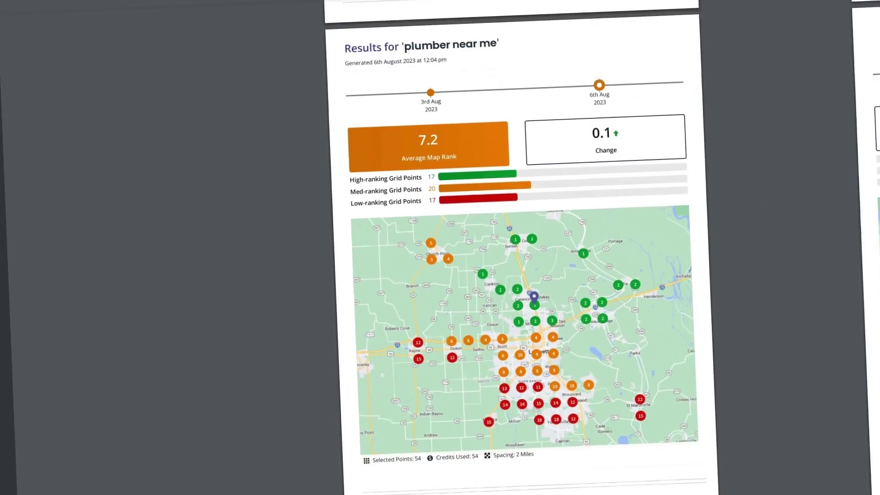